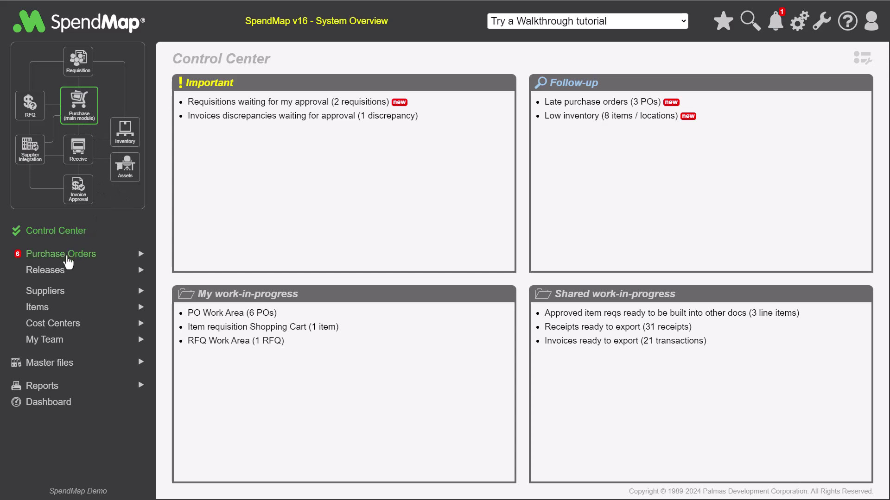
# View purchase order 10035 for ACME as a printer-friendly PDF from the Purchase Orders list.
pyautogui.click(66, 258)
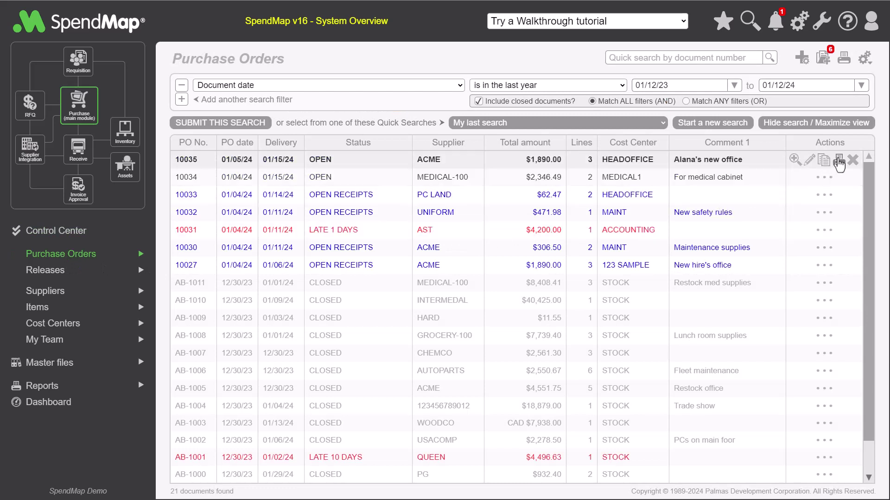
pyautogui.click(839, 164)
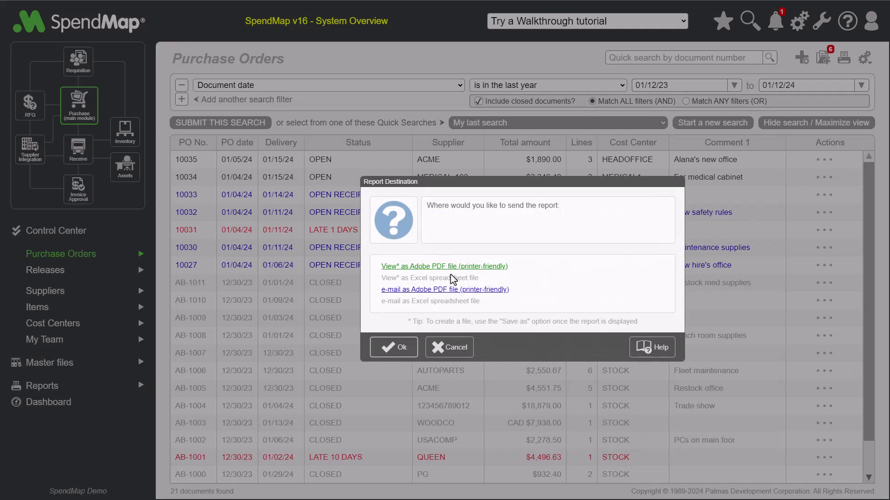
pyautogui.click(438, 271)
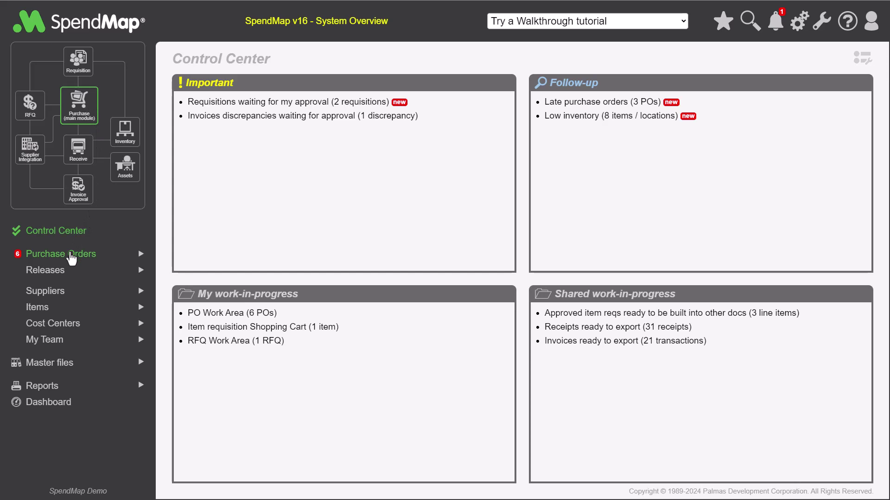
# Copy PO 10035 into a new draft and review its ACME supplier and RECEIVING ship-to codes.
pyautogui.click(72, 258)
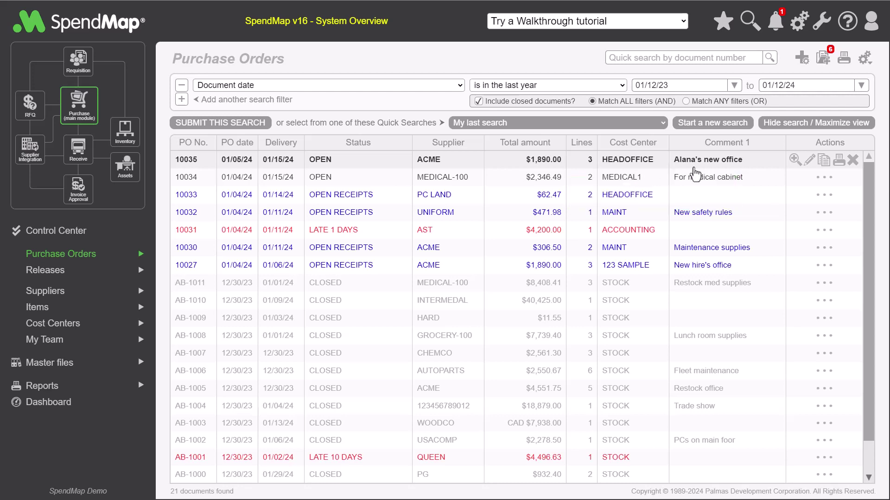
pyautogui.click(822, 162)
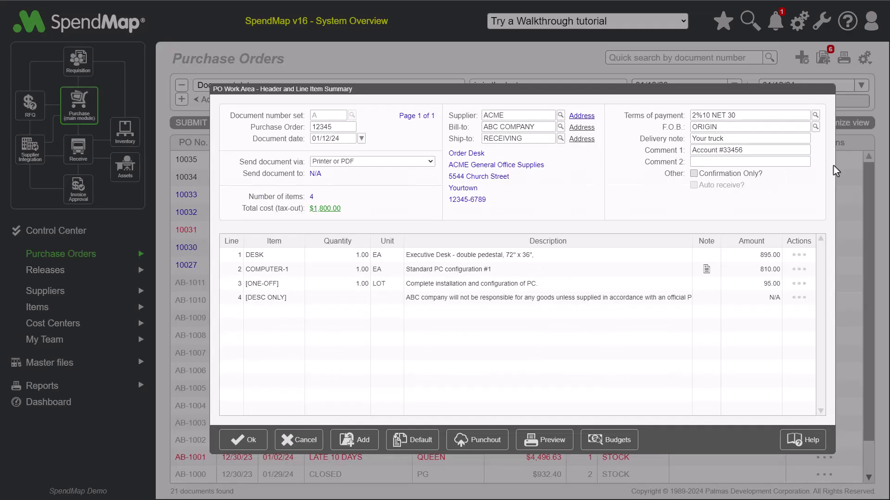
pyautogui.doubleClick(519, 116)
pyautogui.click(510, 140)
pyautogui.doubleClick(510, 140)
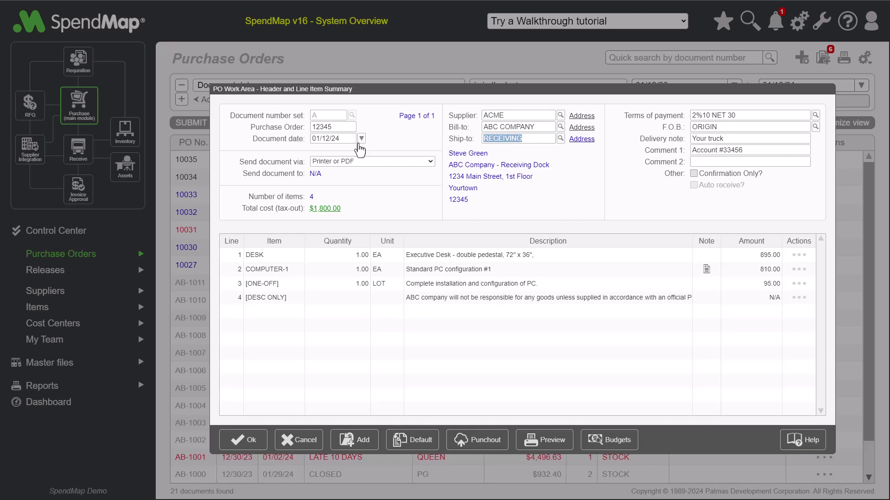
# Review the remaining PO Work Area fields and the order's send-via options without saving.
pyautogui.click(332, 131)
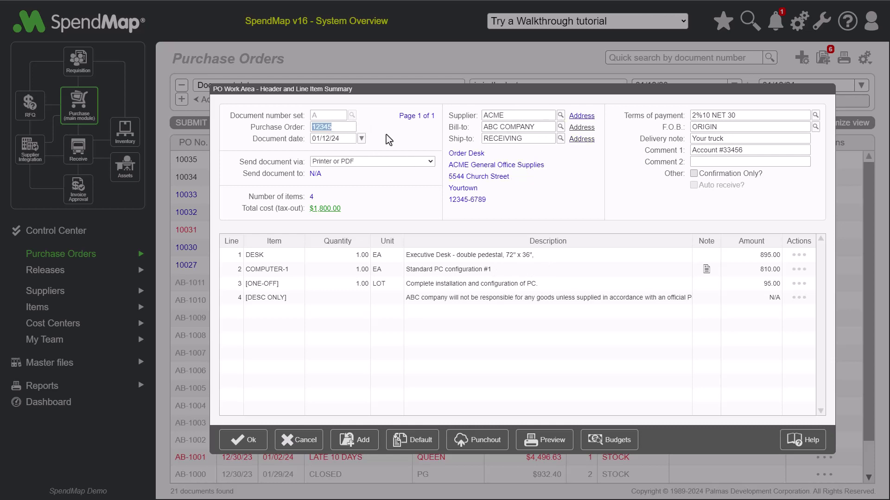
pyautogui.write('1234')
pyautogui.click(368, 162)
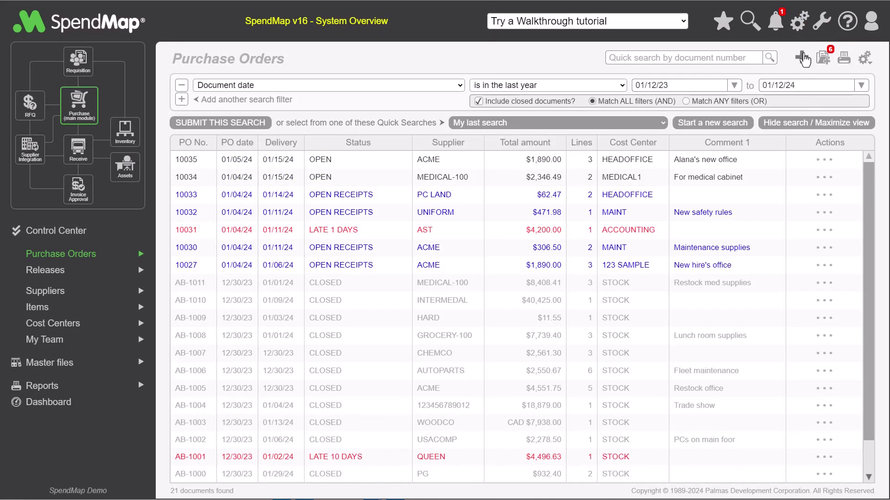
# Start a new blank purchase order with ACME chosen as its supplier.
pyautogui.click(803, 58)
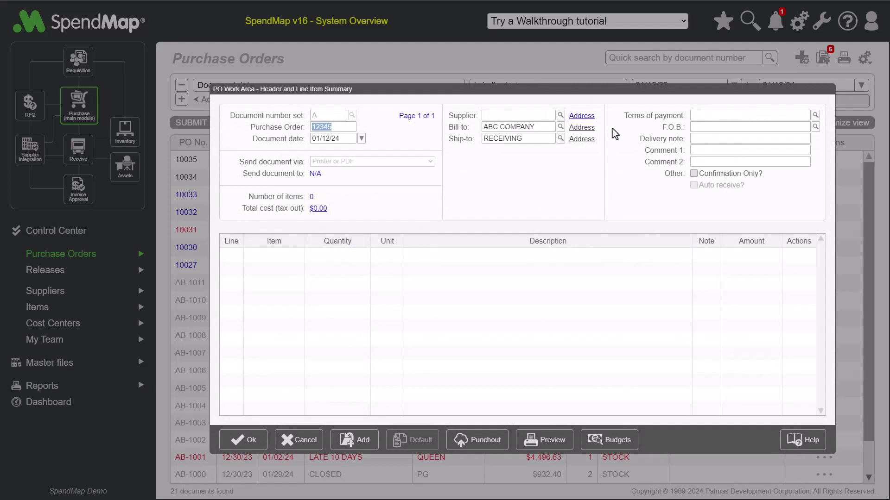
pyautogui.click(561, 116)
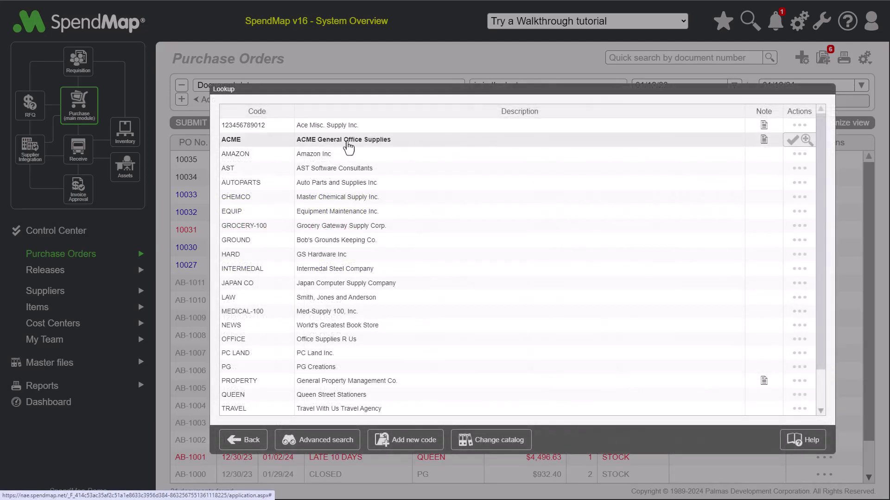
pyautogui.click(347, 140)
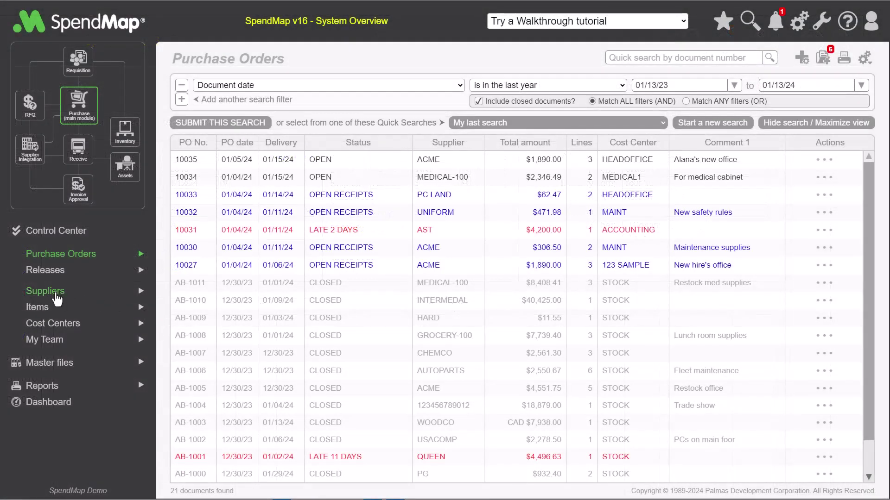
# Add a COMPUTER-1 line from the item catalogue with quantity 5, totalling $4,050.00.
pyautogui.click(41, 309)
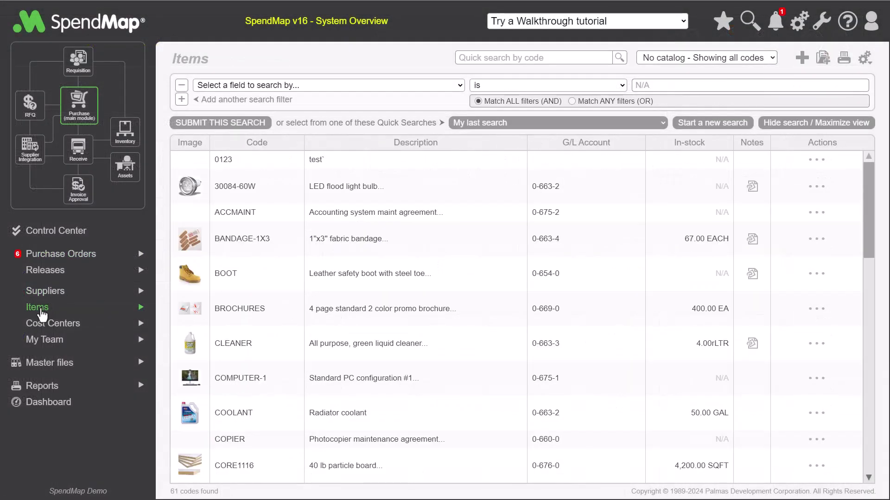
pyautogui.moveTo(368, 379)
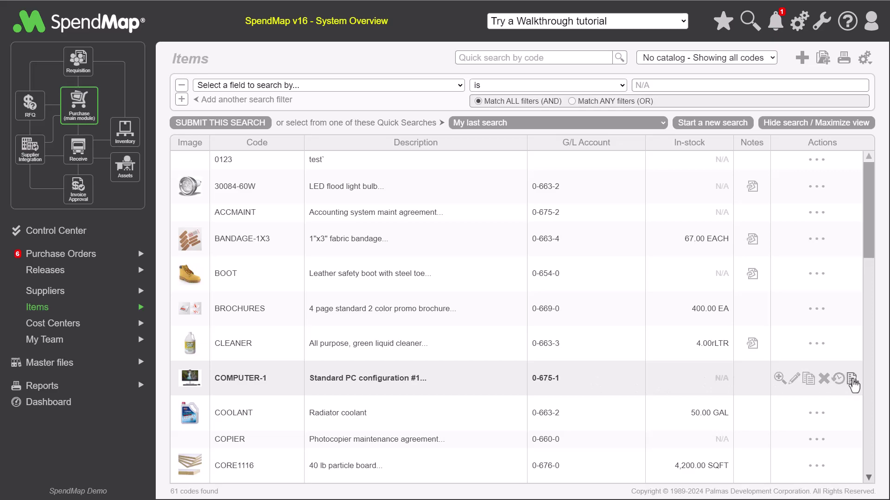
pyautogui.click(851, 379)
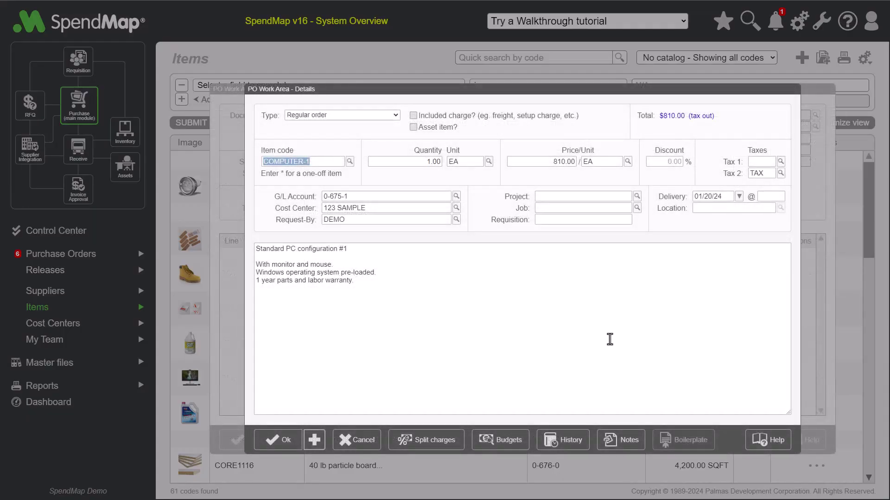
pyautogui.click(413, 161)
pyautogui.write('5')
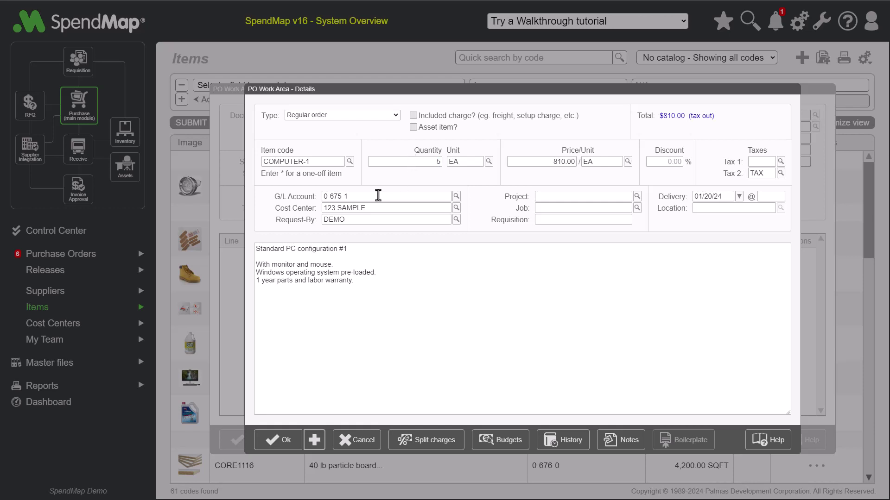
pyautogui.click(355, 290)
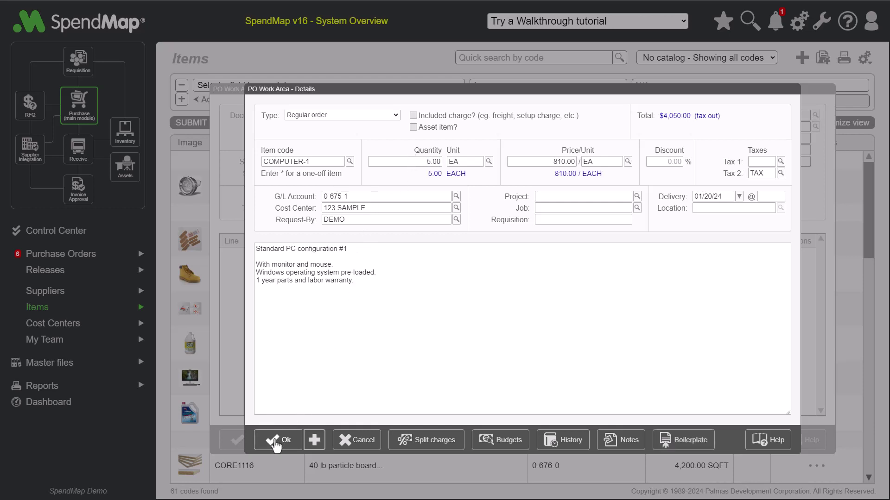
pyautogui.click(273, 440)
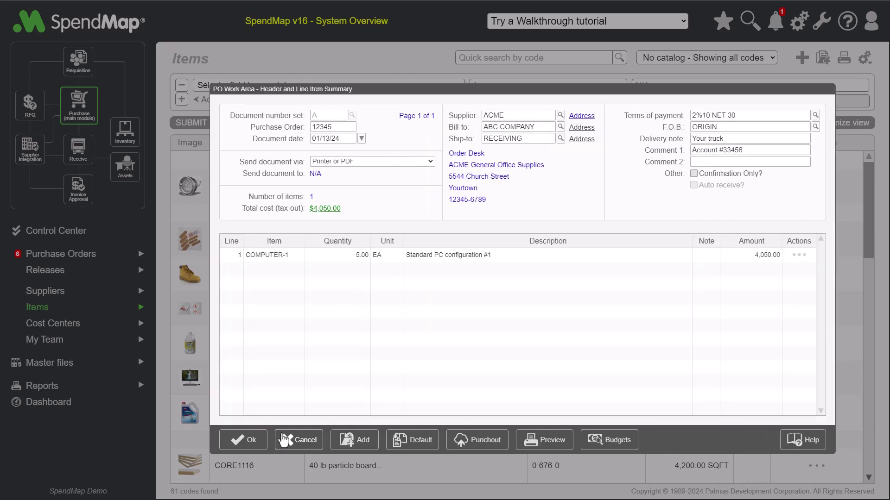
pyautogui.click(360, 162)
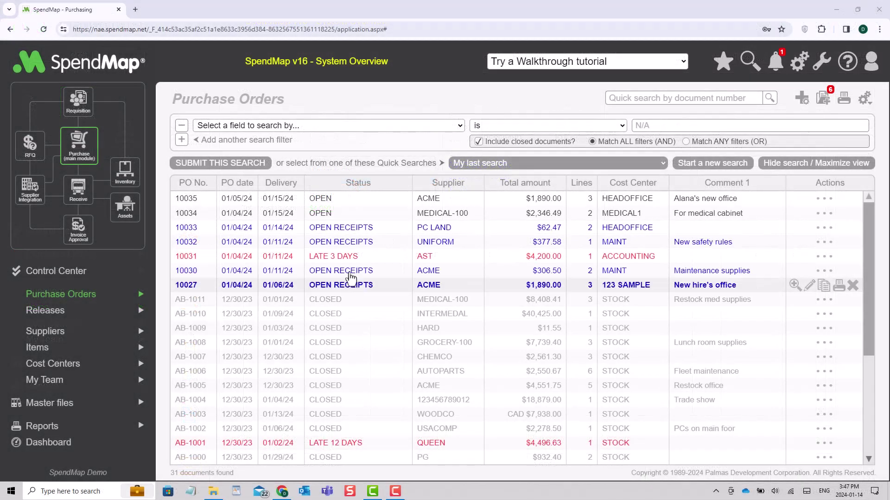
# Filter the list with the 'Late POs' quick search, then move to the Receiving module's five POs.
pyautogui.click(314, 129)
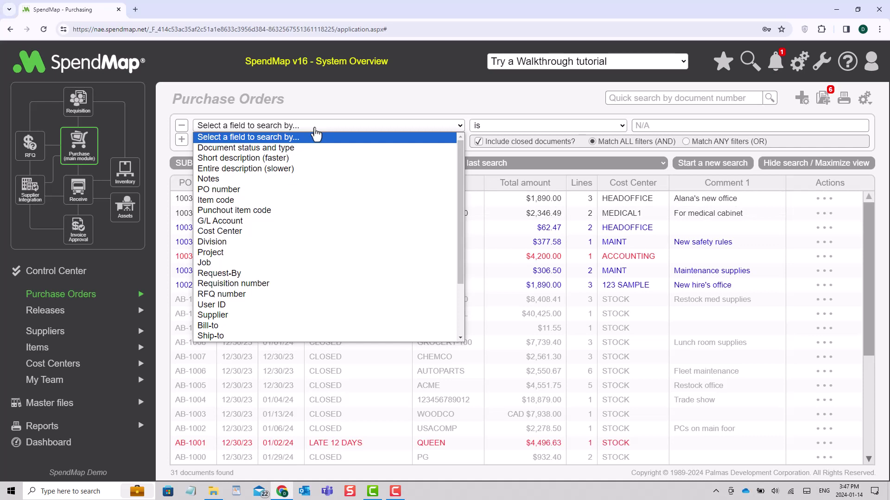
pyautogui.click(322, 138)
pyautogui.click(479, 164)
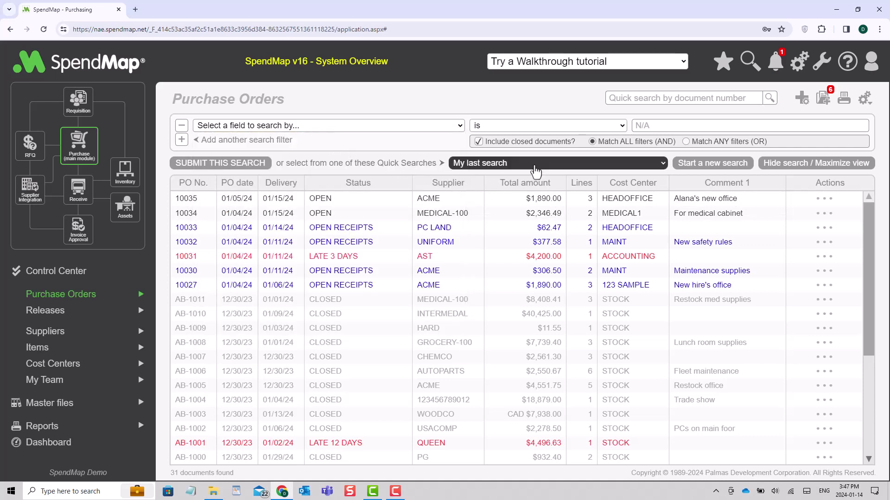
pyautogui.click(518, 207)
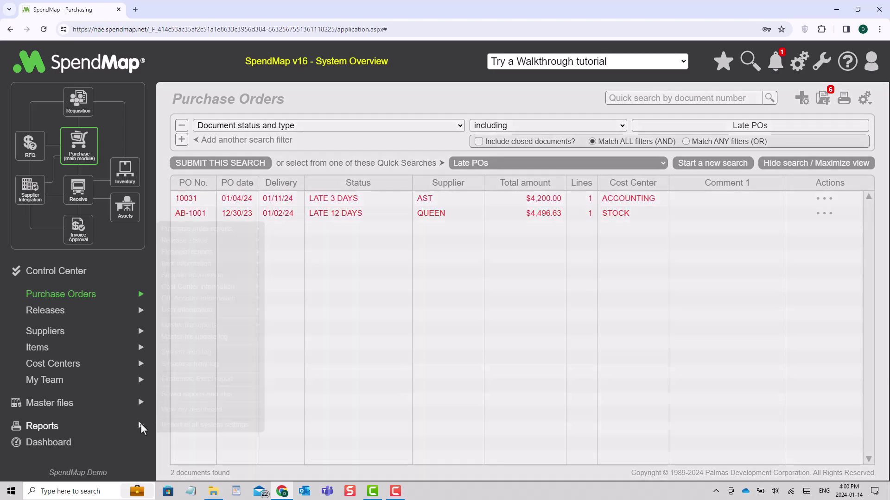
pyautogui.click(141, 424)
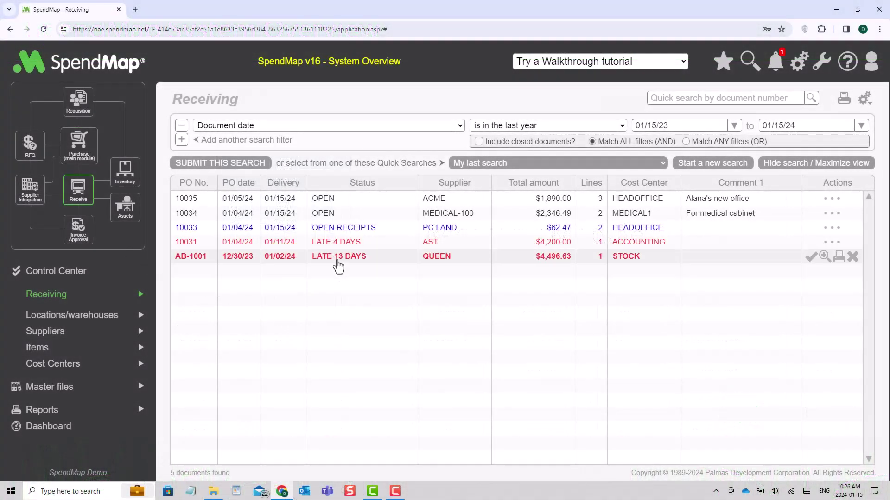
# Receive line 1 of PO AB-1001 for QUEEN against a packing slip, then switch to Invoicing.
pyautogui.click(339, 257)
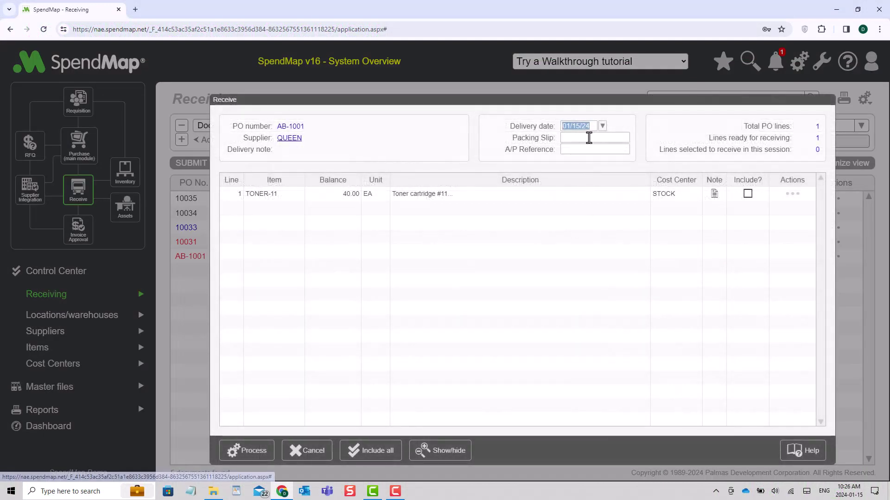
pyautogui.click(589, 138)
pyautogui.write('22345')
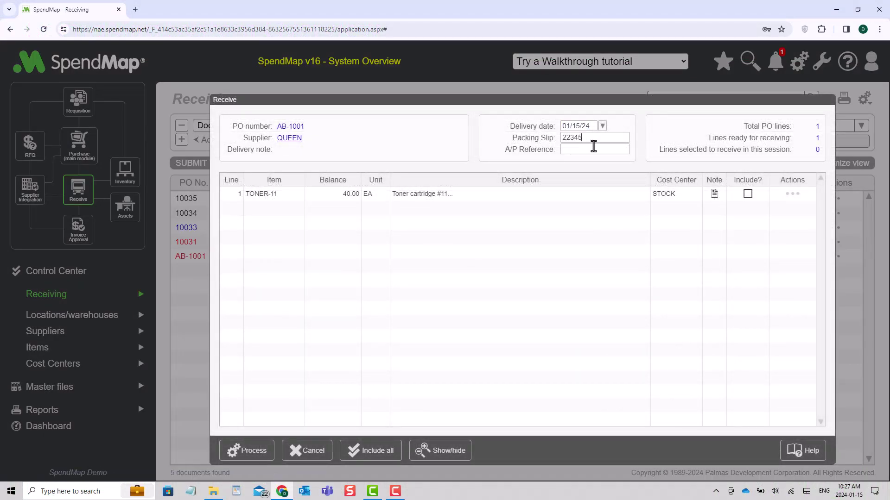
pyautogui.click(747, 193)
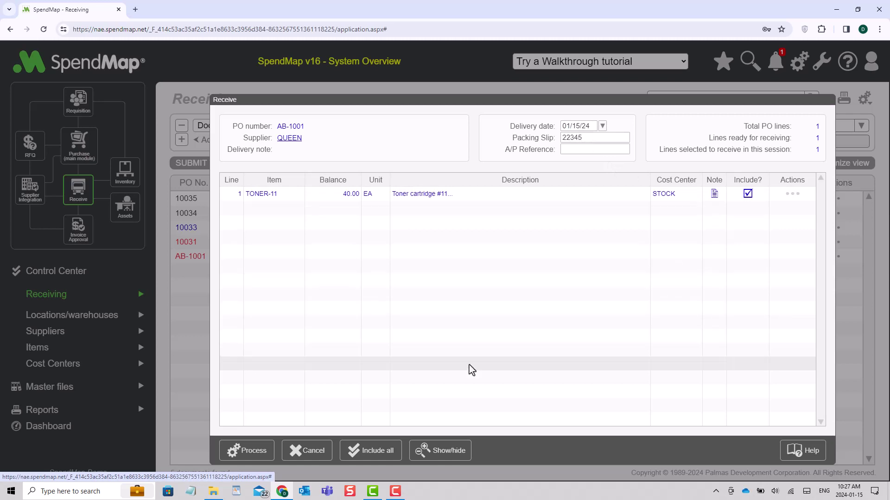
pyautogui.click(256, 451)
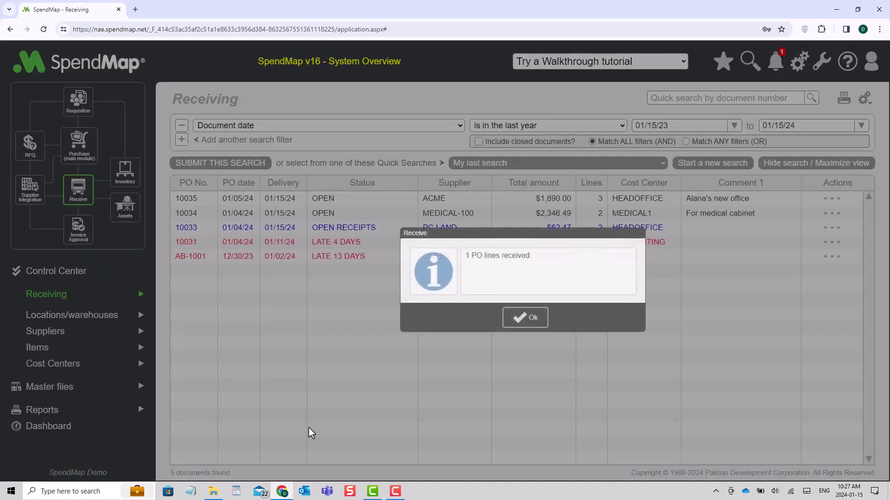
pyautogui.click(525, 321)
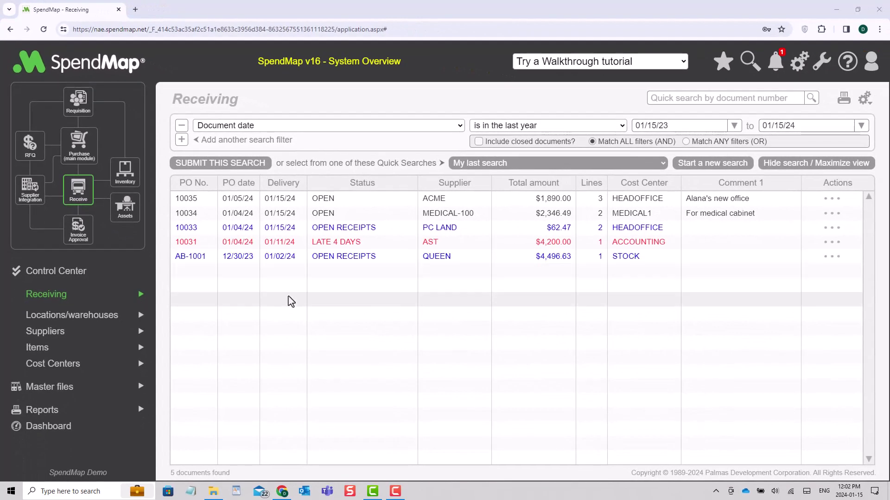
pyautogui.click(80, 229)
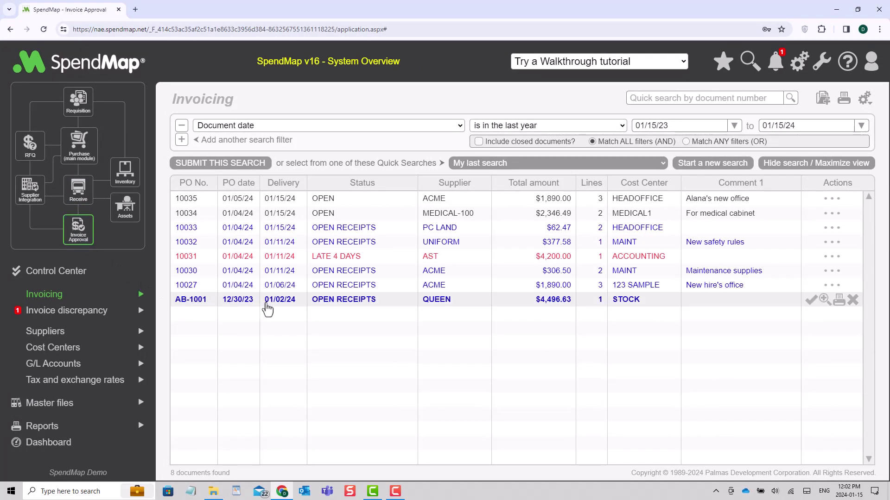
# Invoice the AB-1001 packing slip receipt of 3,426.00 under invoice 223567.
pyautogui.click(367, 306)
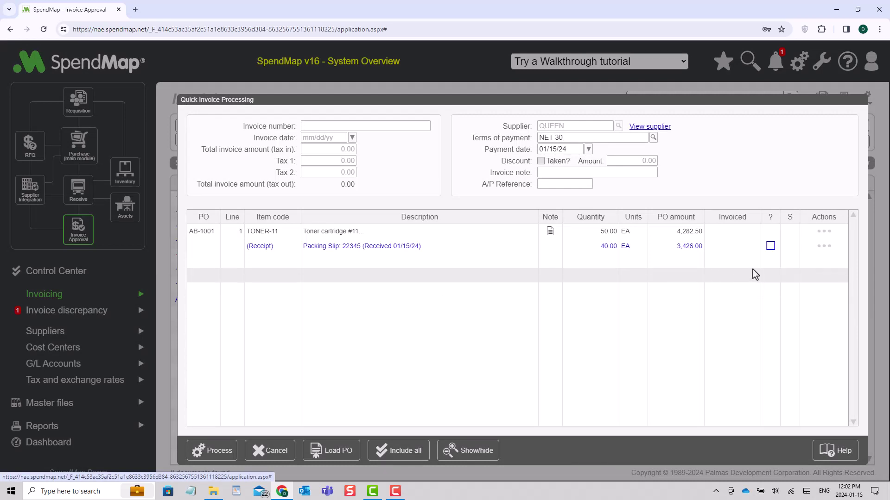
pyautogui.click(771, 245)
pyautogui.write('22')
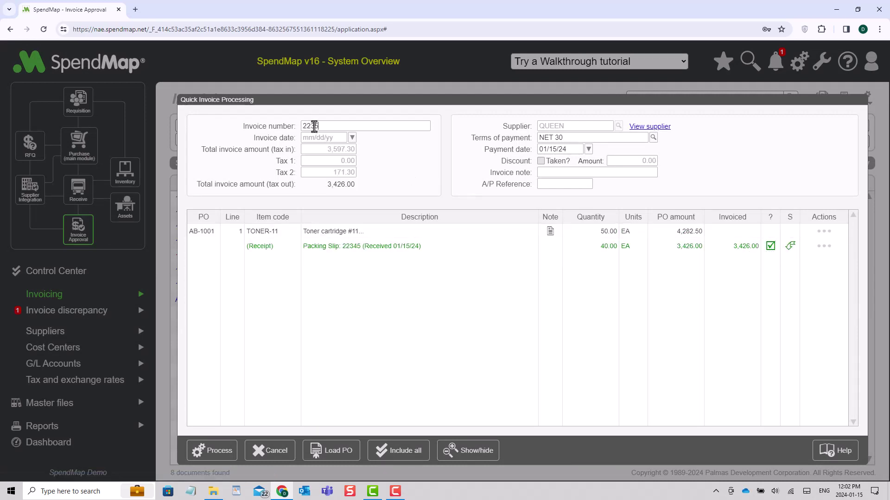
pyautogui.write('567')
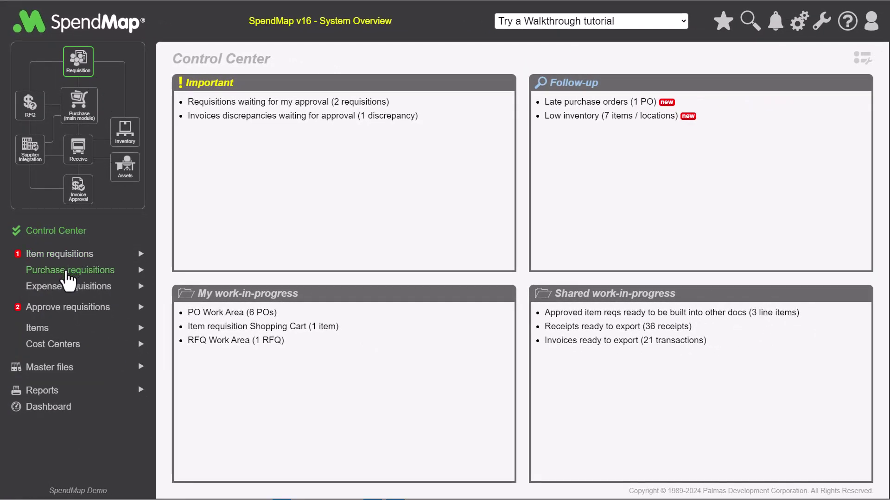
# Print requisition R-10022 from Purchase requisitions and move to the item requisition shopping cart.
pyautogui.click(69, 271)
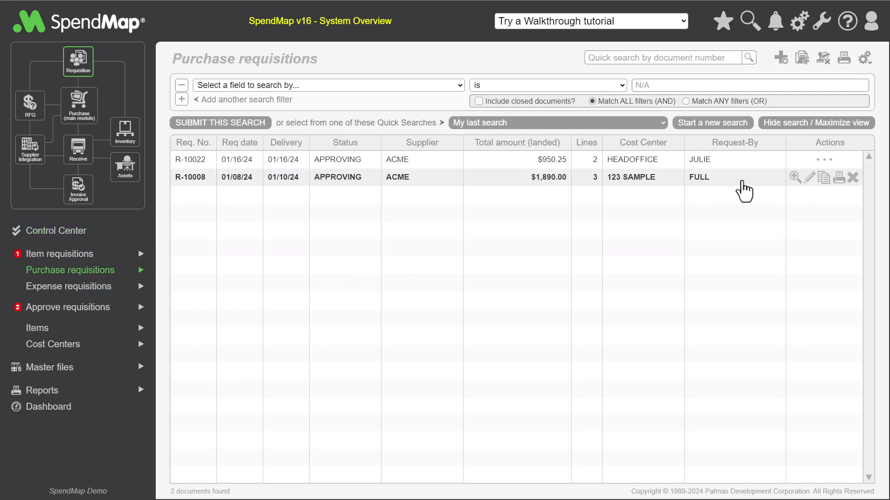
pyautogui.click(836, 164)
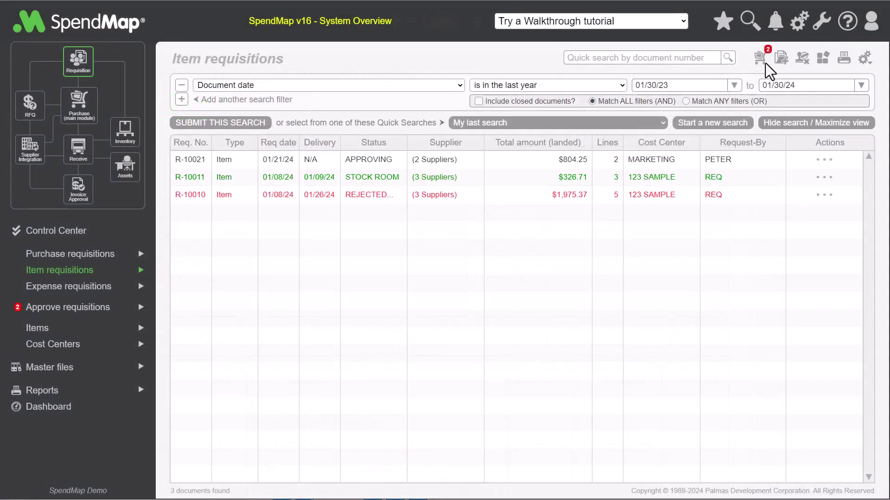
pyautogui.click(763, 61)
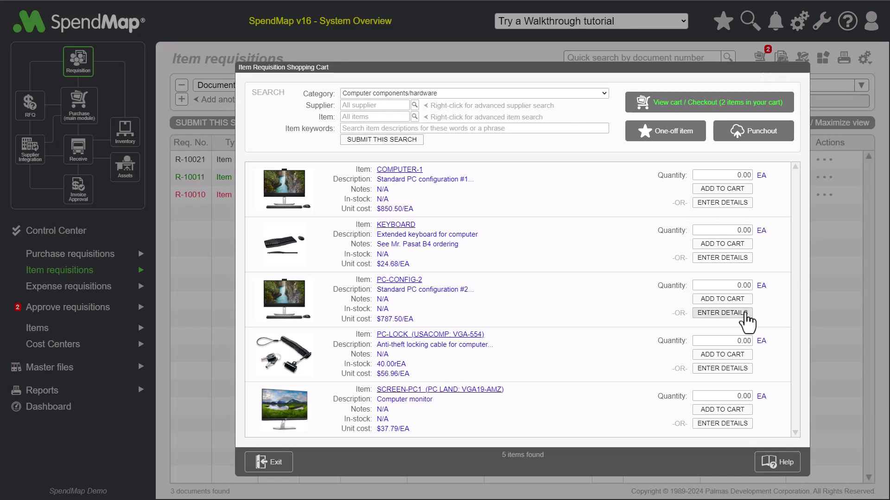
# Add 1 PC-LOCK cable to the cart, view the $1,759.25 three-item cart, and return to Item requisitions.
pyautogui.click(742, 341)
pyautogui.write('1')
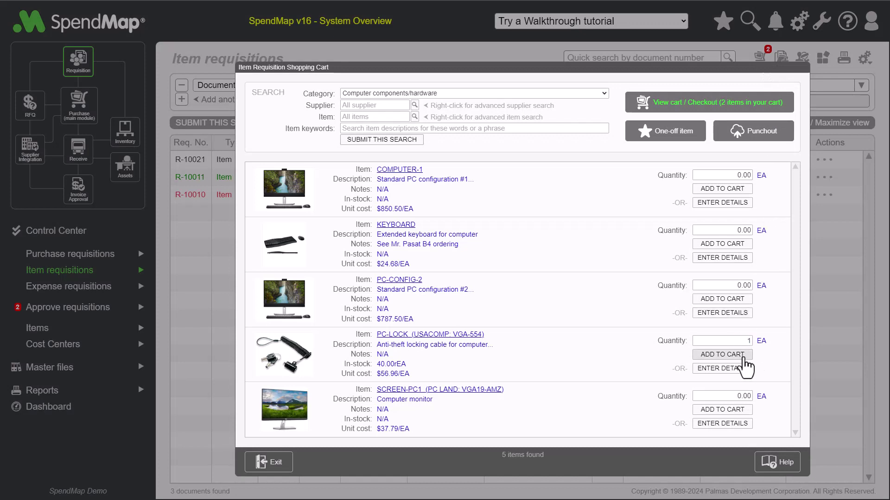
pyautogui.click(741, 356)
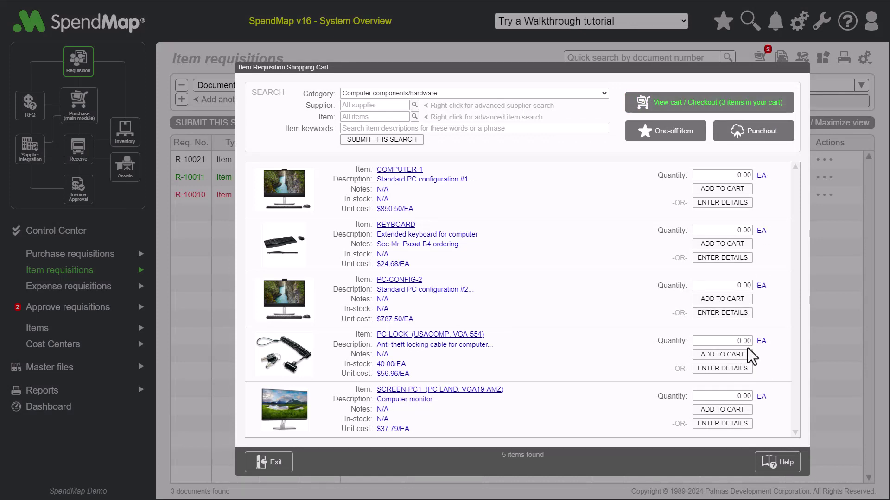
pyautogui.click(735, 110)
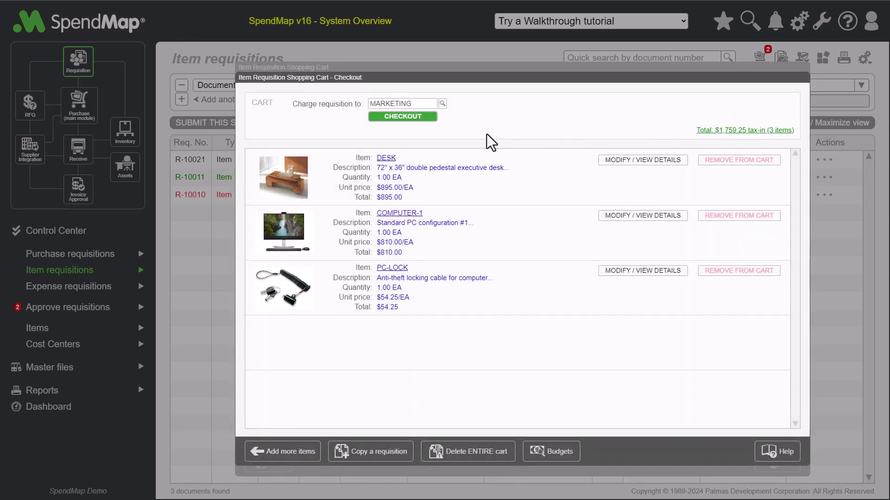
pyautogui.click(433, 129)
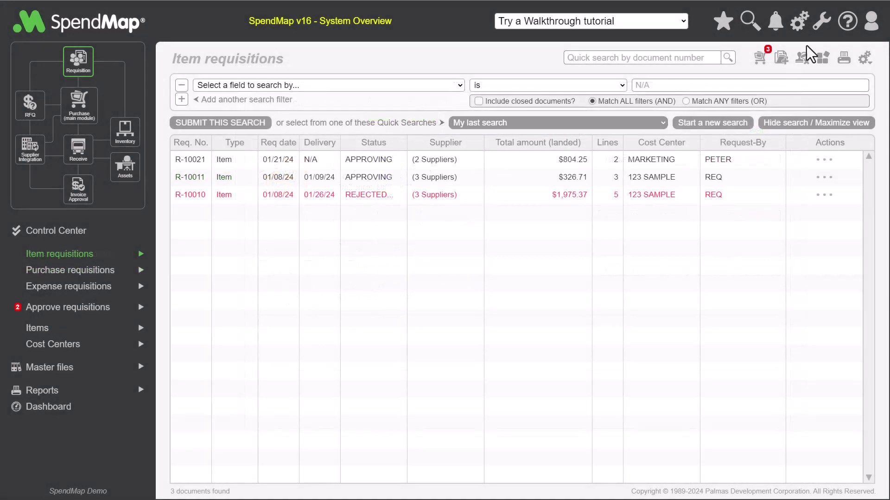
# Review the requisition approval rules in Setup, then approve the COMPUTER-1 line of R-10008.
pyautogui.click(820, 22)
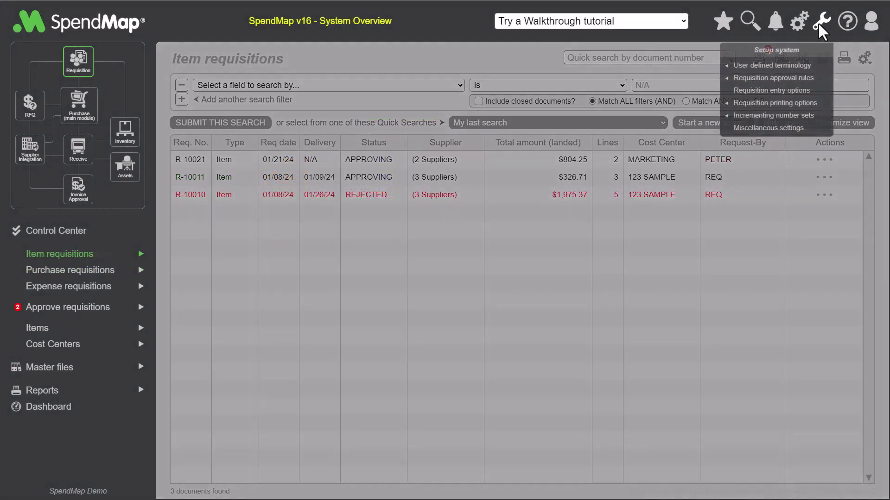
pyautogui.moveTo(773, 78)
pyautogui.click(576, 82)
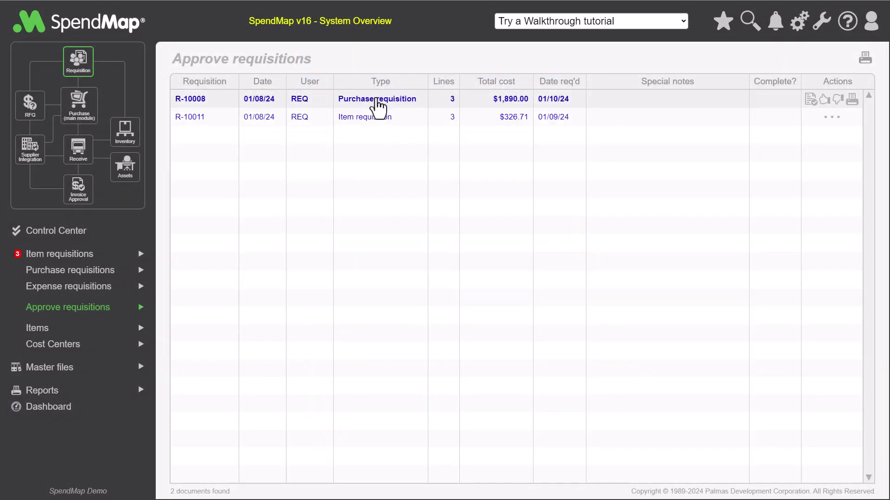
pyautogui.click(378, 103)
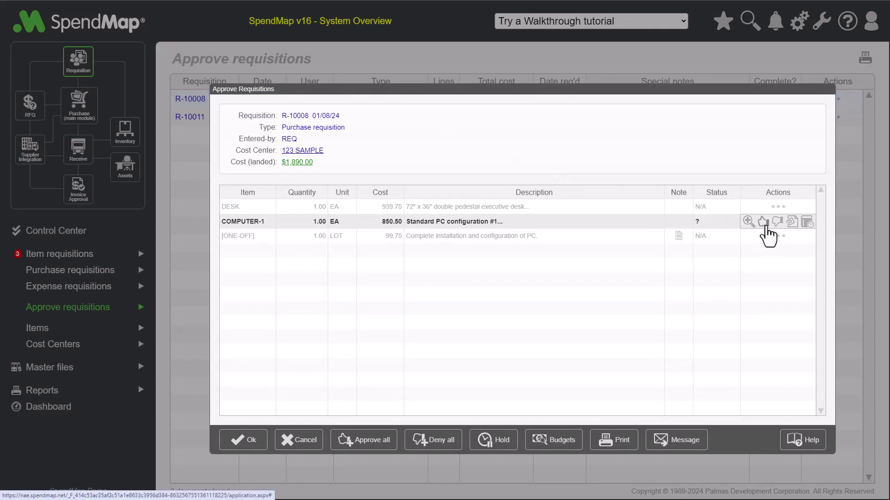
pyautogui.click(768, 228)
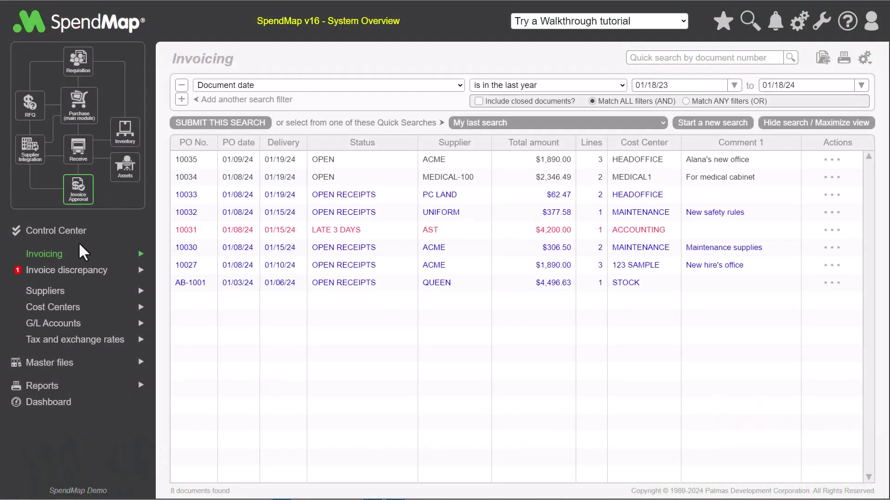
# Invoice PO 10030's LED flood light bulb and green liquid cleaner receipts under invoice 11242.
pyautogui.moveTo(388, 247)
pyautogui.click(388, 261)
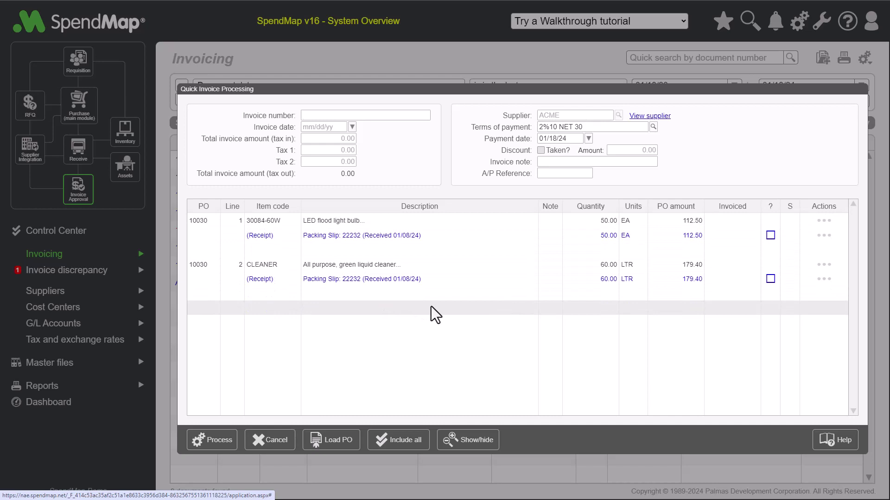
pyautogui.click(771, 236)
pyautogui.click(771, 280)
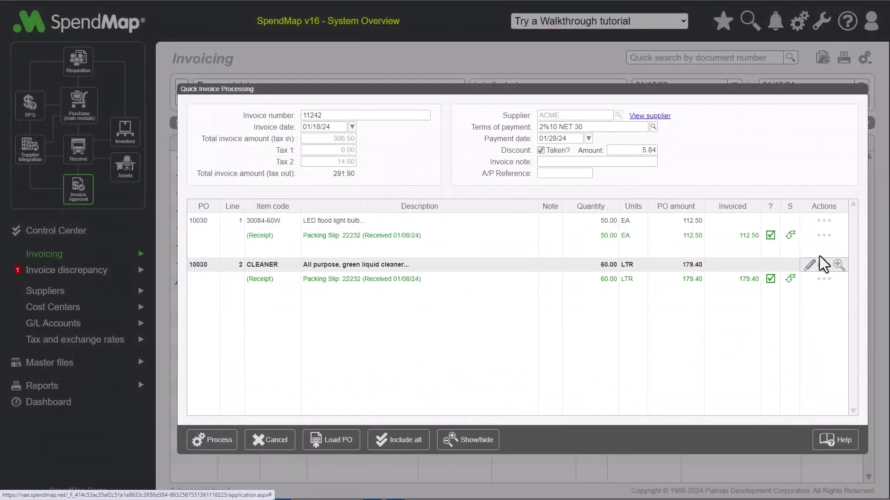
# Add a FREIGHT charge line to the invoice and re-include the flood light bulb receipt.
pyautogui.click(822, 247)
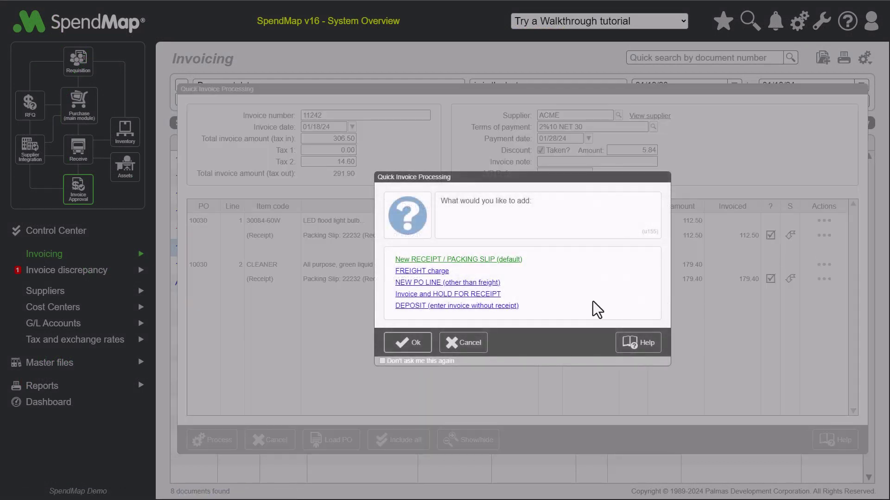
pyautogui.click(423, 271)
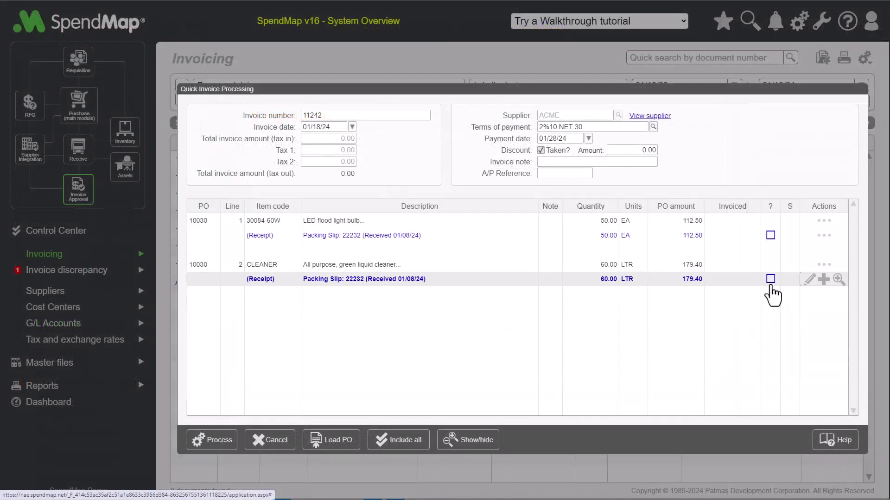
pyautogui.click(770, 279)
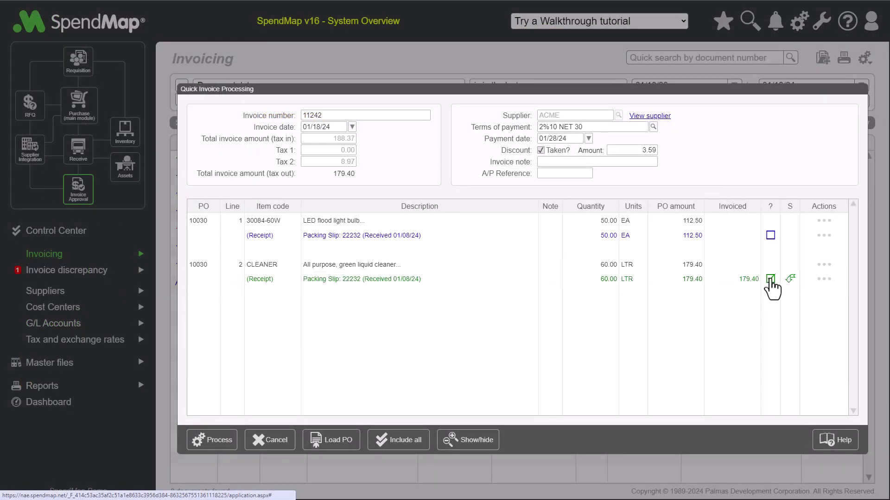
pyautogui.click(771, 235)
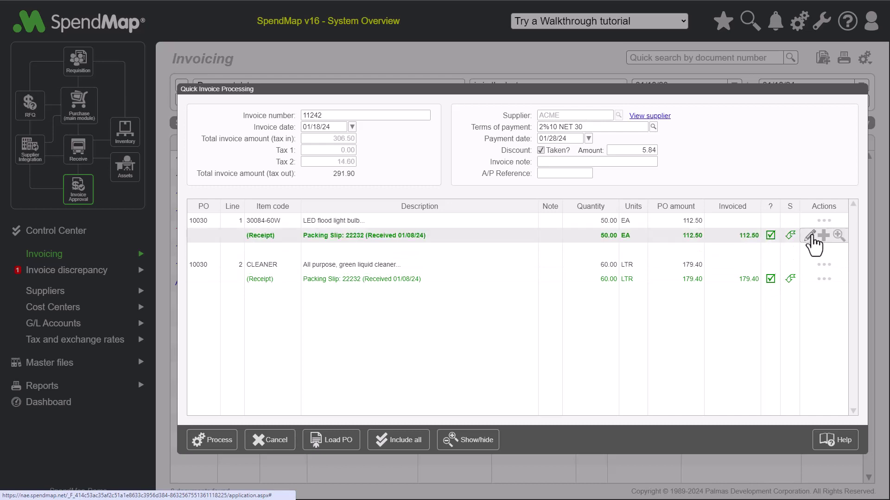
# Review the bulb receipt's match-up details: MAINTENANCE cost center and 112.50 amount.
pyautogui.click(808, 237)
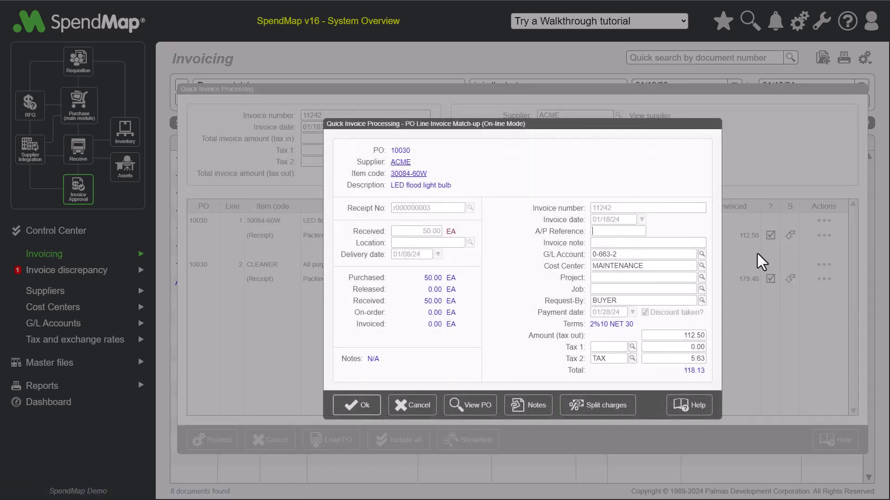
pyautogui.click(653, 266)
pyautogui.doubleClick(653, 267)
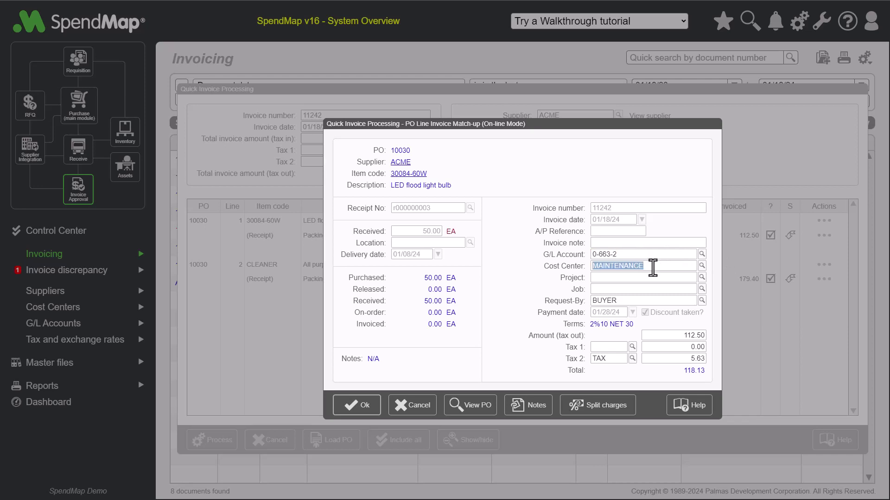
pyautogui.click(676, 336)
pyautogui.doubleClick(675, 335)
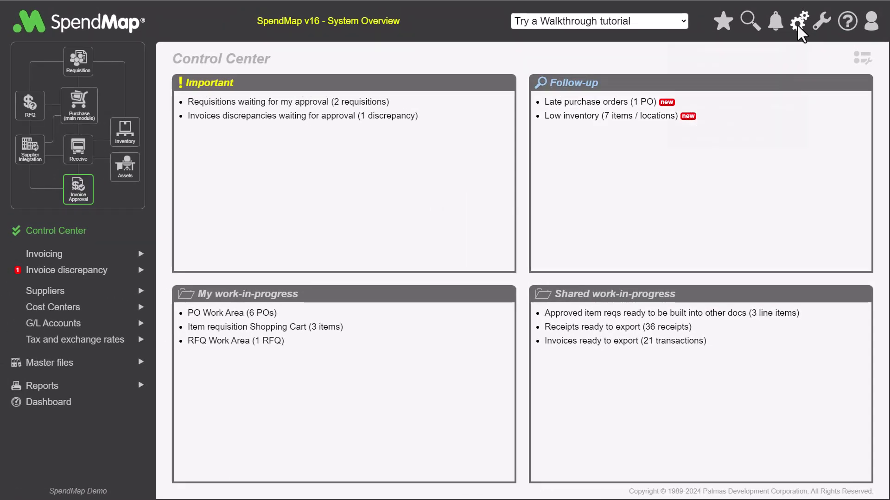
# Reach the Export approved invoices option under Data Interfaces in the Invoice Approval Utilities.
pyautogui.click(798, 23)
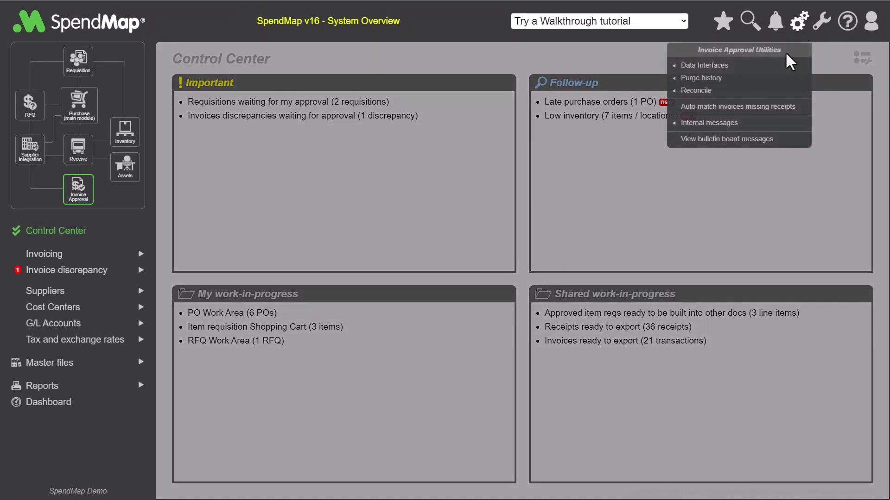